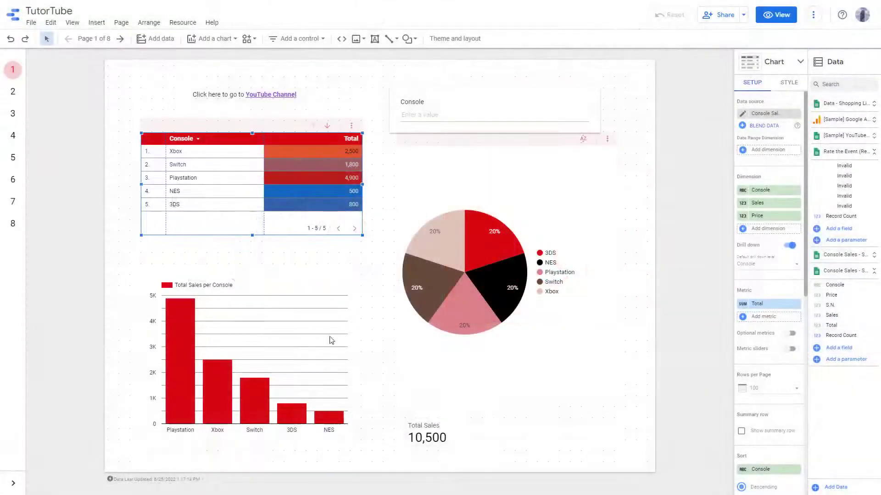
# Browse report pages 2, 3 and 8, then return to page 1
pyautogui.click(12, 92)
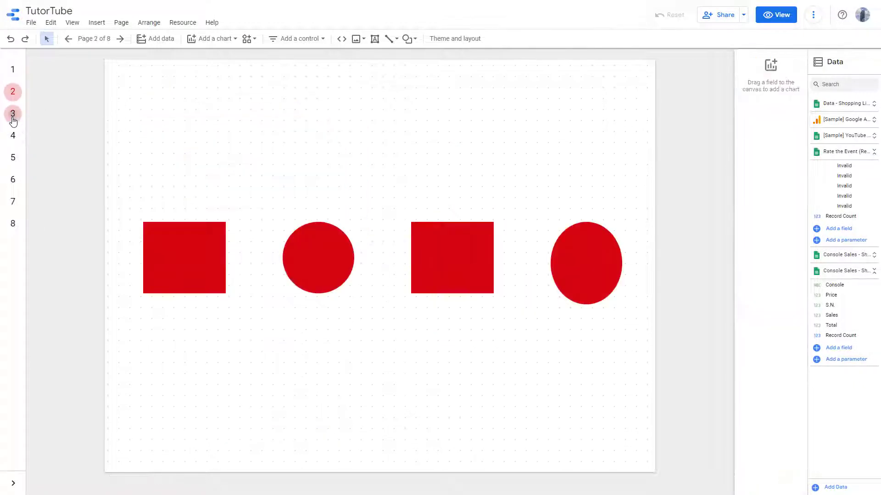
pyautogui.click(13, 113)
pyautogui.click(12, 224)
pyautogui.click(12, 70)
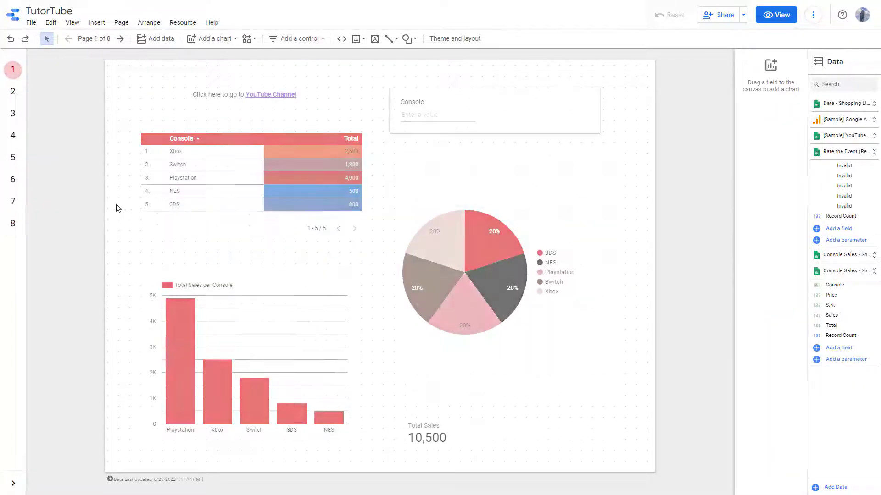
# Drag the YouTube Channel text box to page 1's top-left corner and reselect it
pyautogui.click(199, 96)
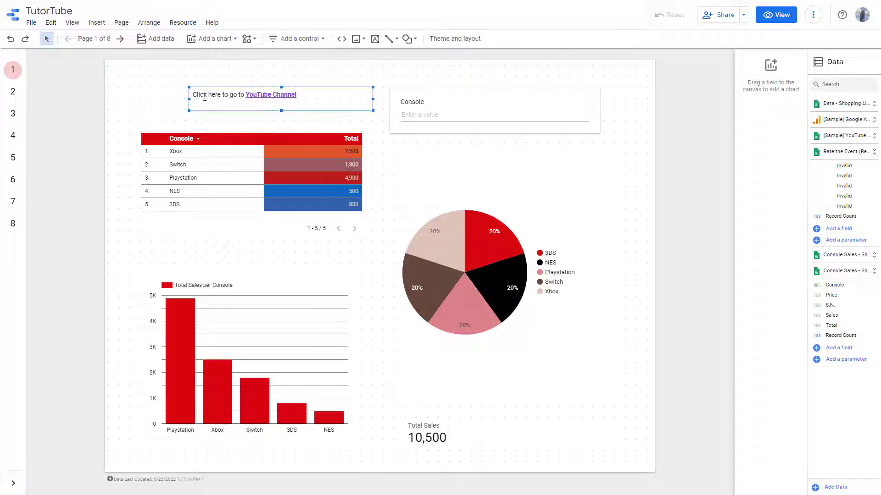
pyautogui.moveTo(199, 95); pyautogui.dragTo(160, 71)
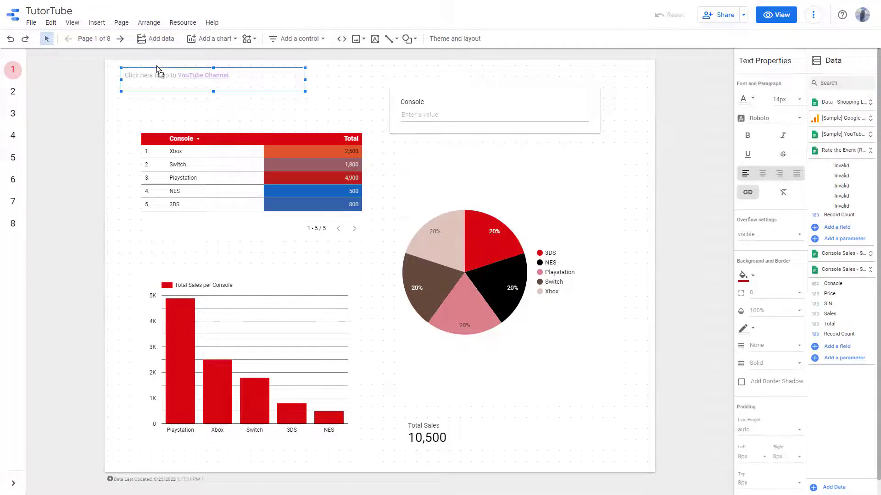
pyautogui.click(12, 224)
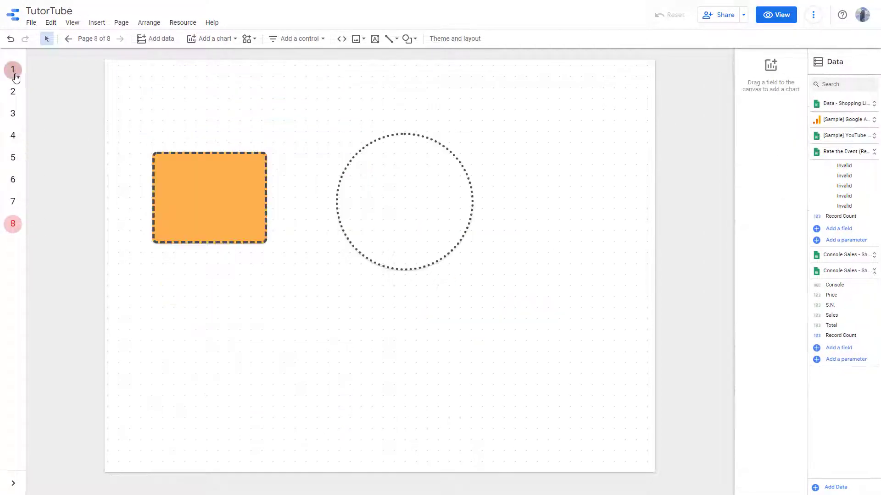
pyautogui.click(12, 71)
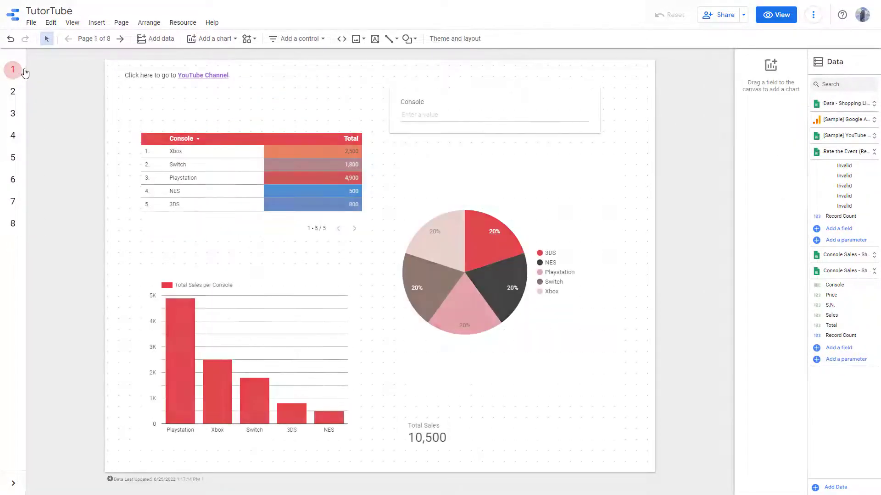
pyautogui.click(148, 77)
pyautogui.click(206, 128)
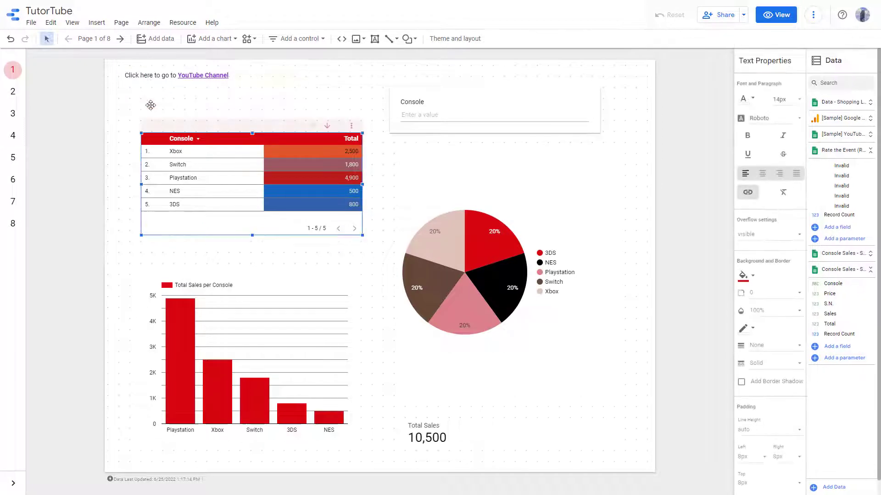
pyautogui.click(140, 80)
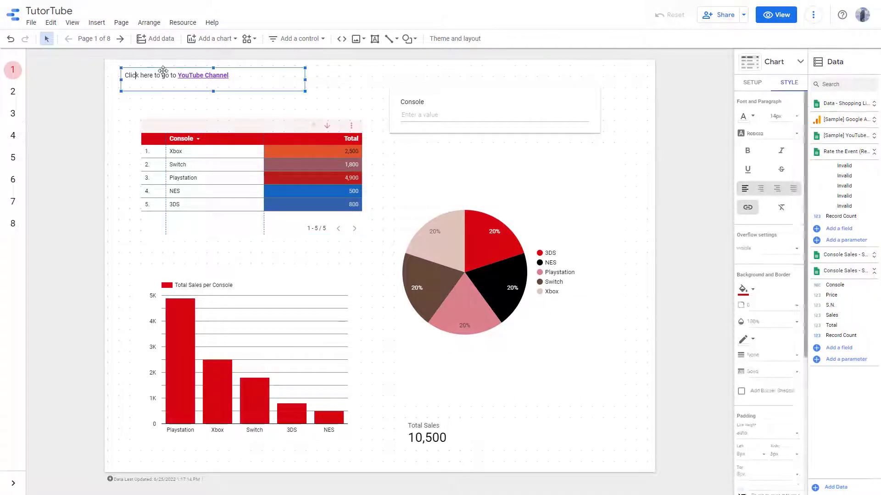
# Make the YouTube Channel text box report-level from the Arrange menu
pyautogui.rightClick(156, 90)
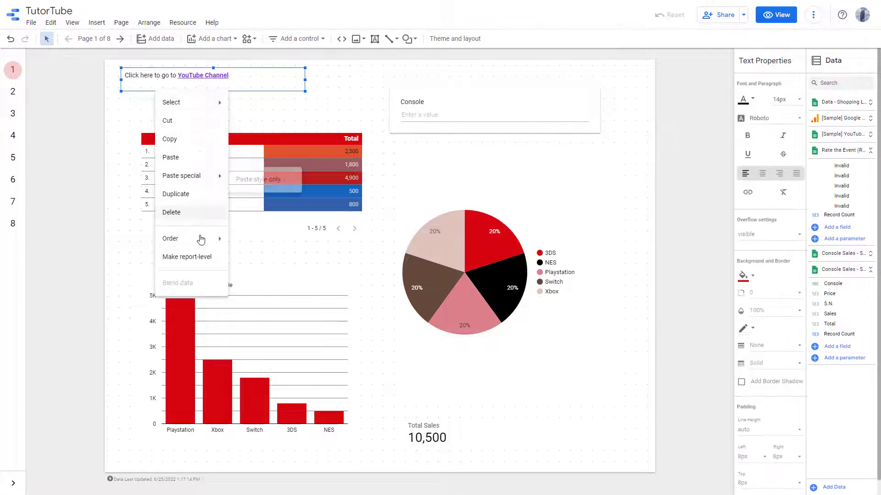
pyautogui.click(191, 260)
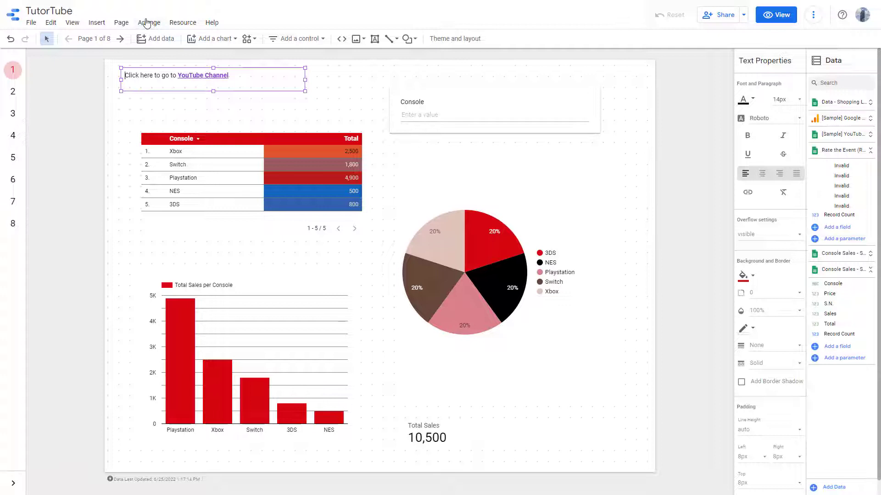
pyautogui.click(149, 22)
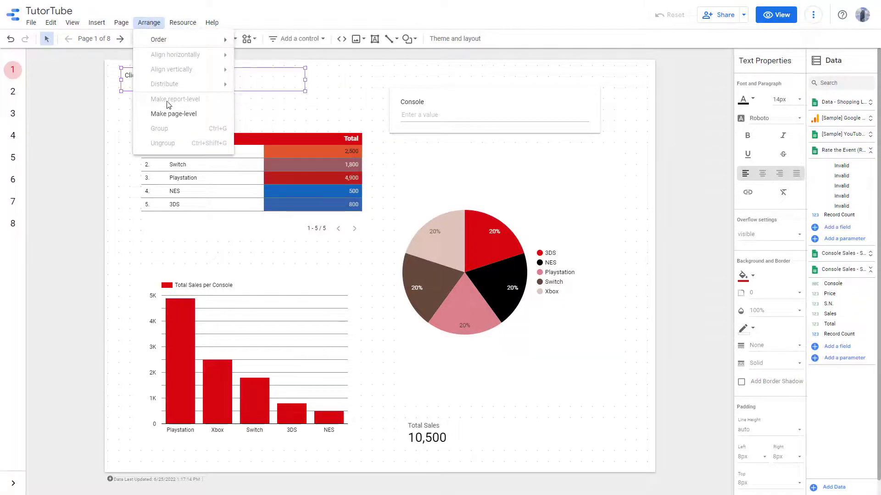
pyautogui.click(125, 108)
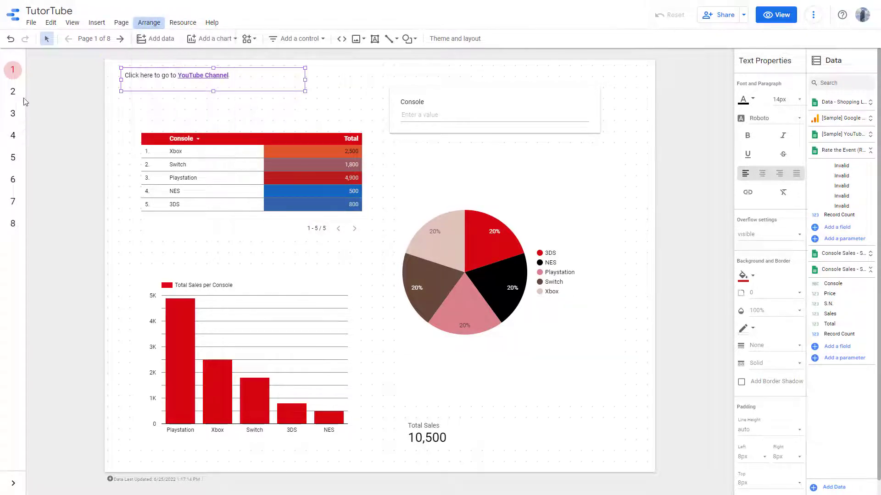
# Check pages 2, 3 and 8 for the text box, selecting it on page 8
pyautogui.click(13, 91)
pyautogui.click(13, 113)
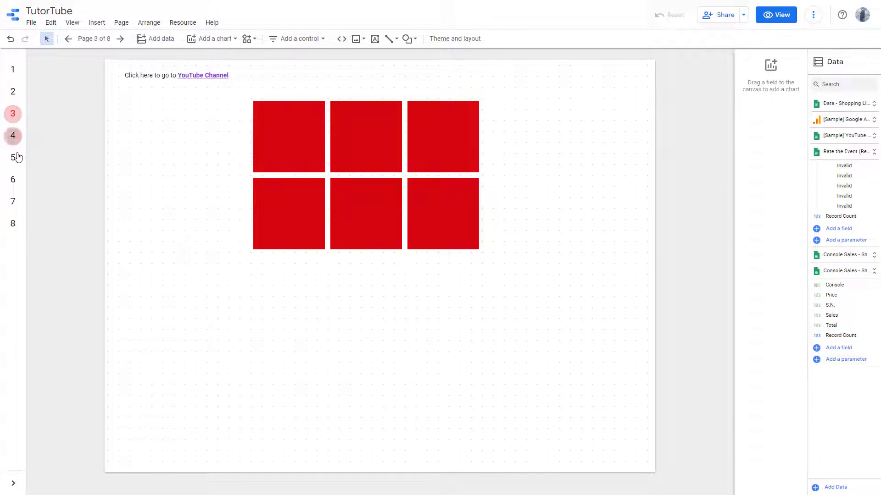
pyautogui.click(13, 136)
pyautogui.click(13, 222)
pyautogui.click(195, 75)
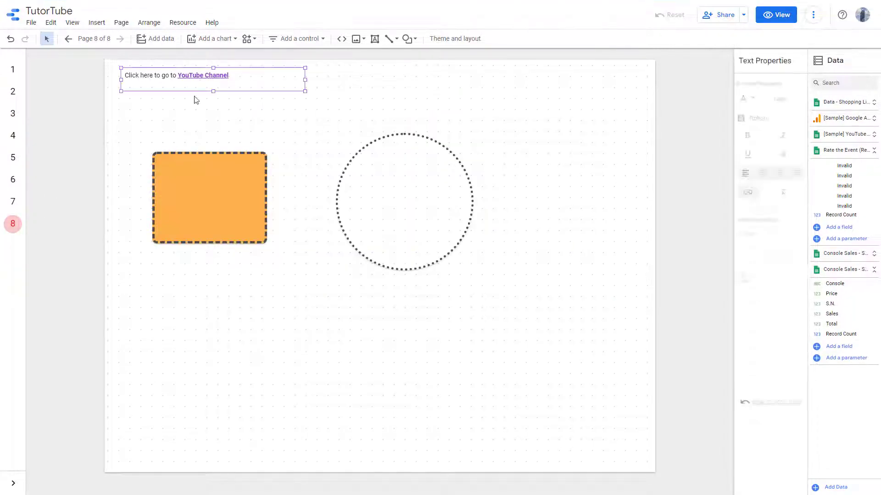
# Make the YouTube Channel text box page-level from its right-click menu
pyautogui.rightClick(190, 88)
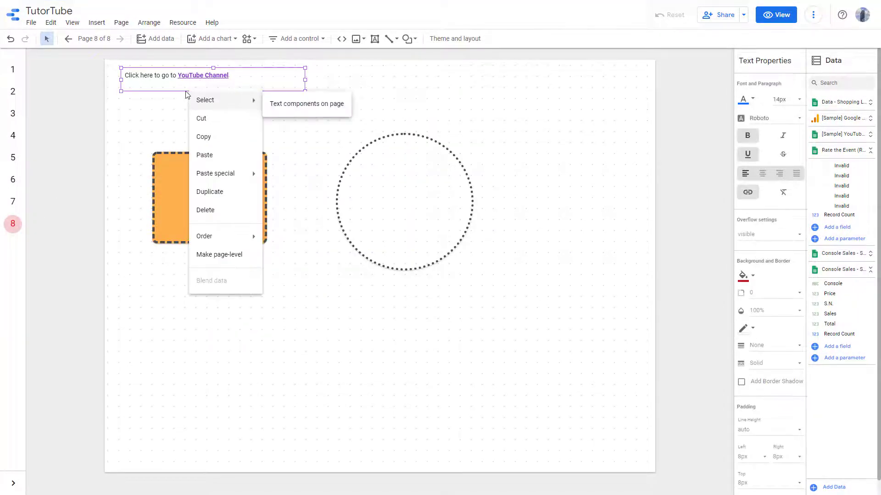
pyautogui.rightClick(185, 88)
pyautogui.click(161, 90)
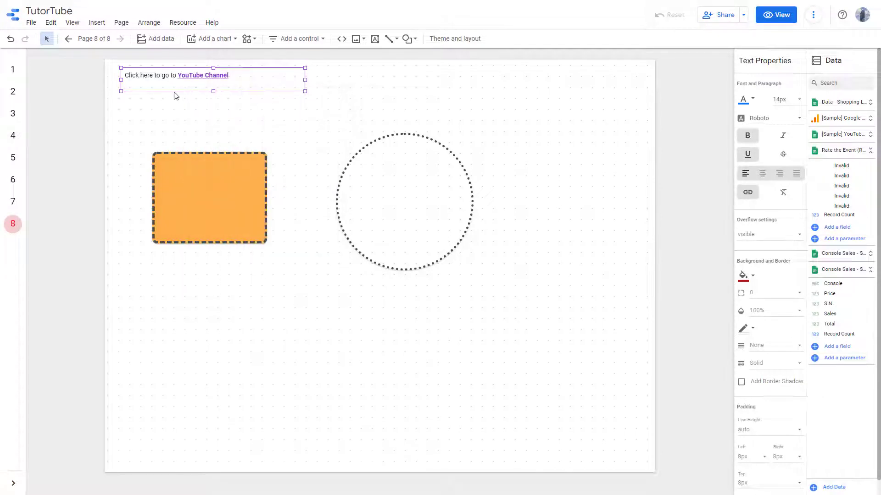
pyautogui.rightClick(175, 90)
pyautogui.moveTo(189, 238)
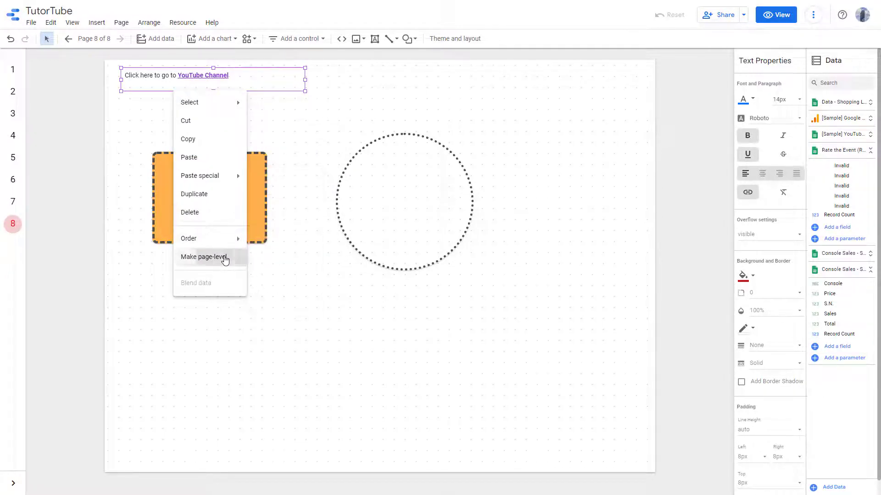
pyautogui.click(207, 255)
# Check pages 1, 5, 6 and 8 for the text box, selecting it on page 8
pyautogui.click(13, 69)
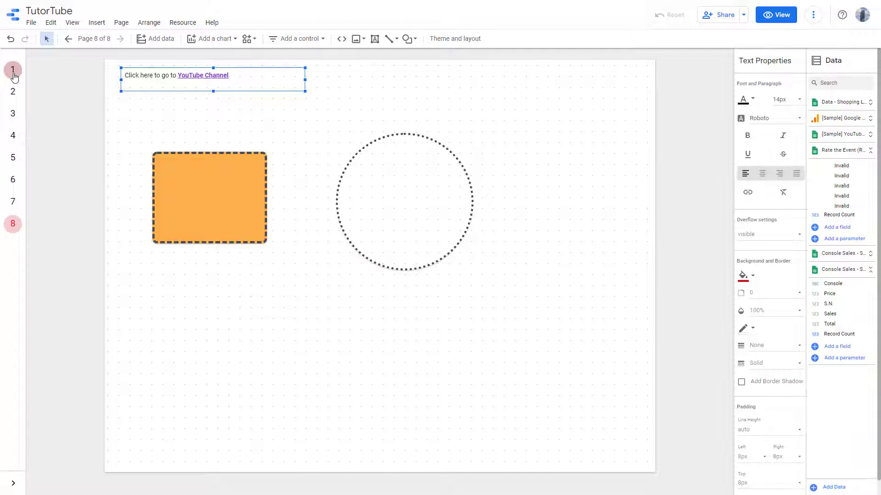
pyautogui.click(12, 156)
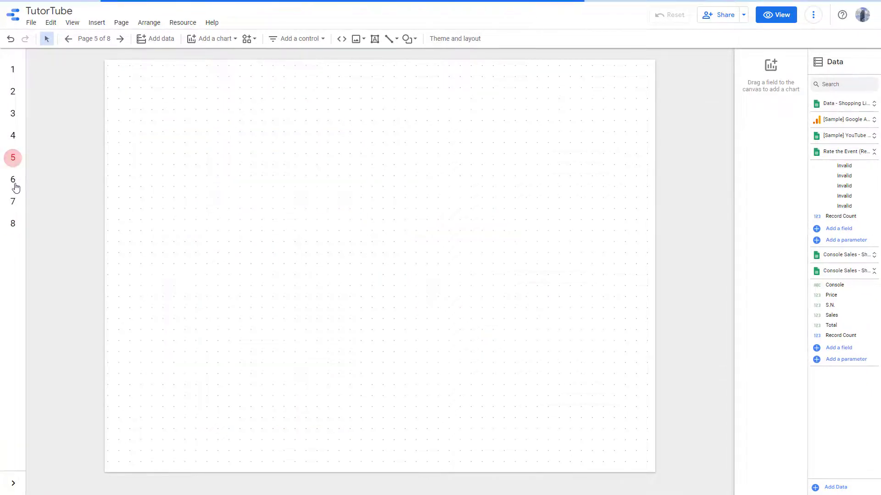
pyautogui.click(13, 179)
pyautogui.click(13, 224)
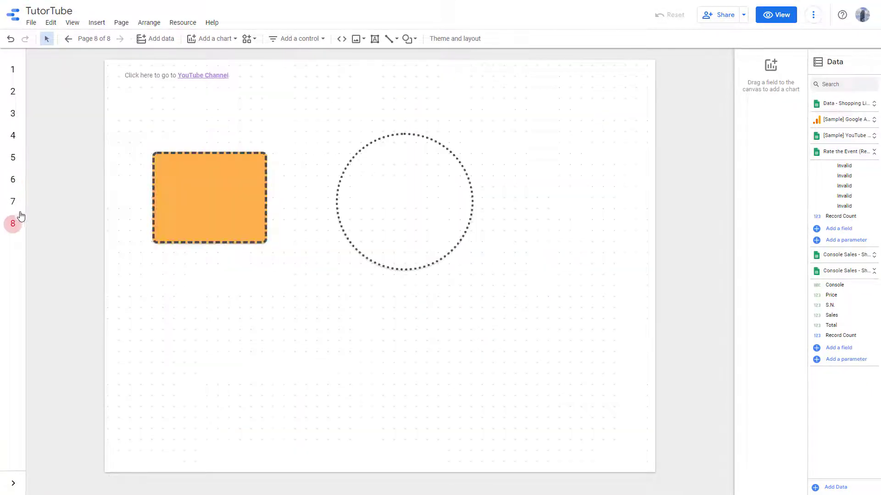
pyautogui.click(147, 77)
# Make the text box report-level again through the Arrange menu
pyautogui.rightClick(141, 97)
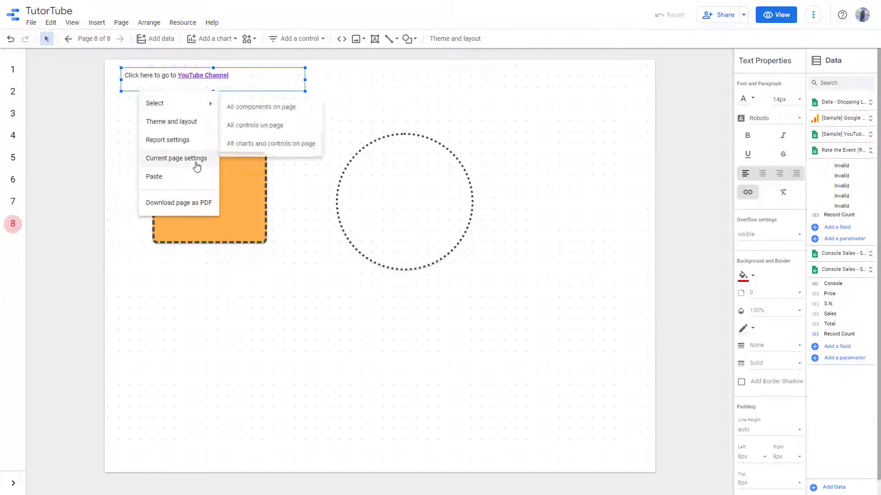
pyautogui.press('Escape')
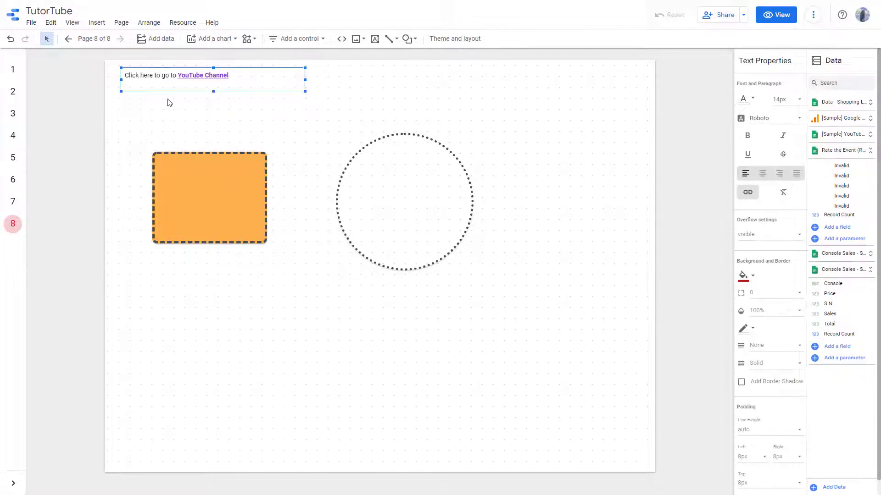
pyautogui.click(149, 22)
pyautogui.press('Escape')
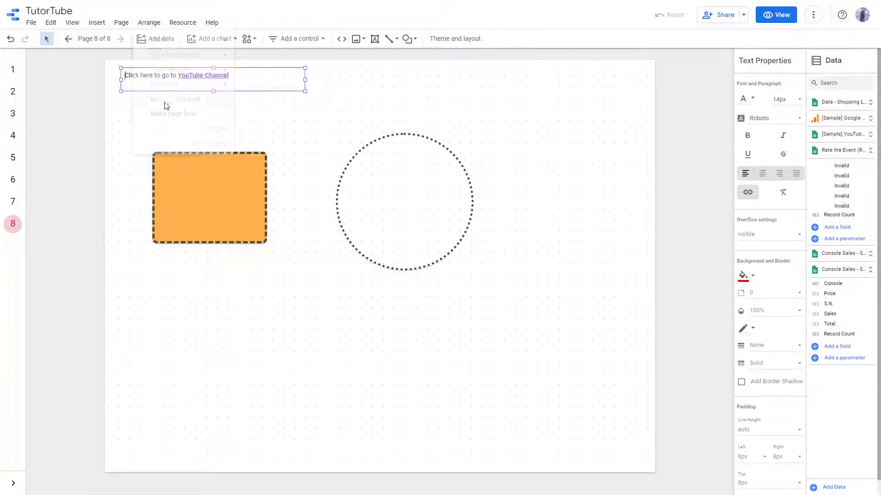
# Verify the YouTube Channel text box on pages 1, 2 and 3, ending on page 1
pyautogui.click(13, 69)
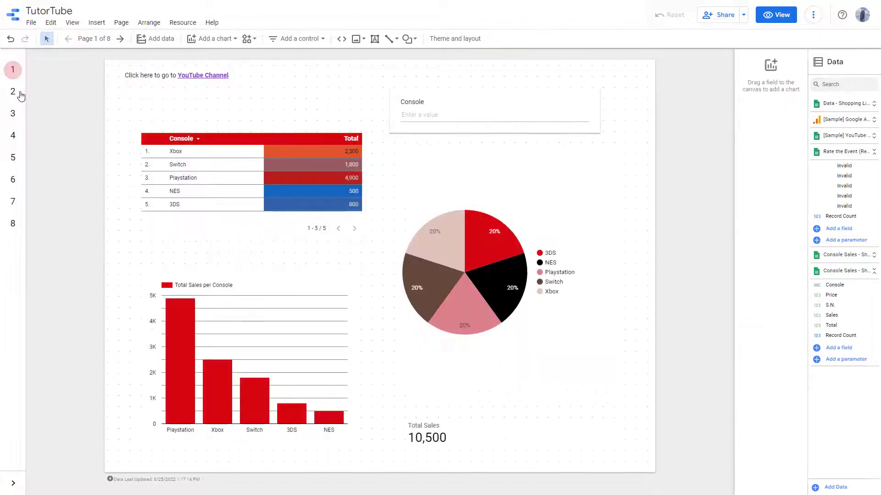
pyautogui.click(13, 91)
pyautogui.click(12, 114)
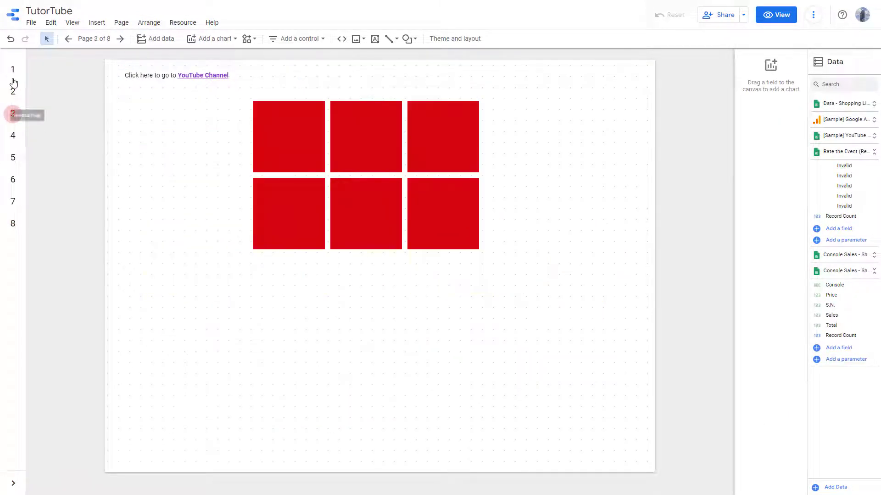
pyautogui.click(13, 69)
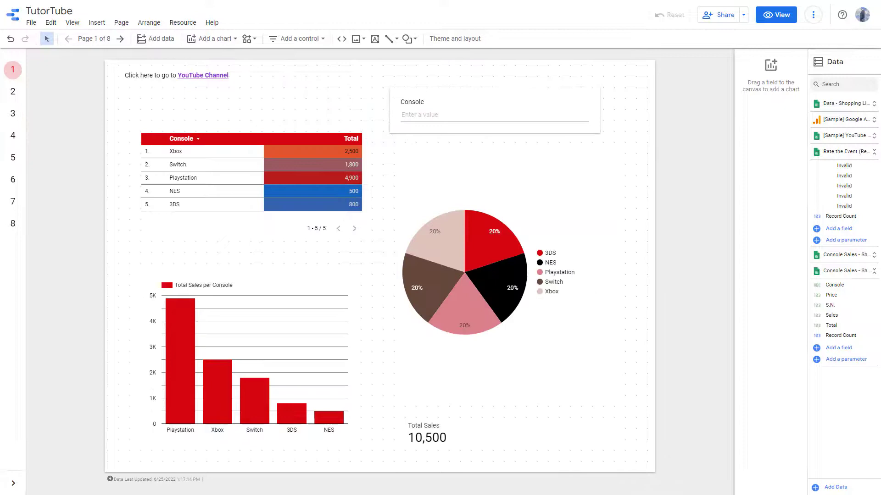